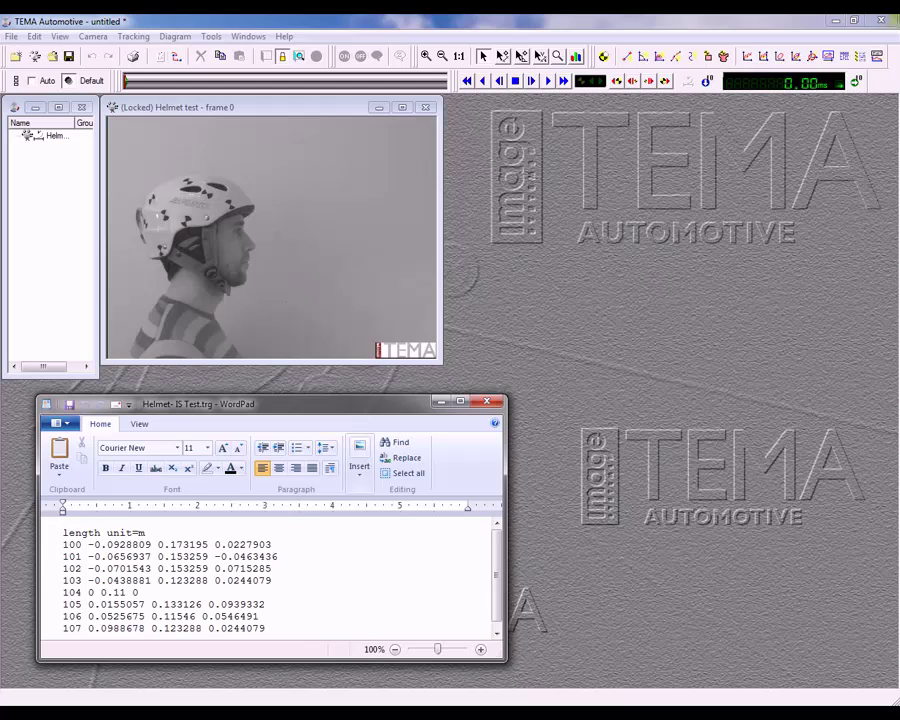
Bring the Helmet test video window back in front of WordPad
{"action": "left_click", "coordinate": [254, 107]}
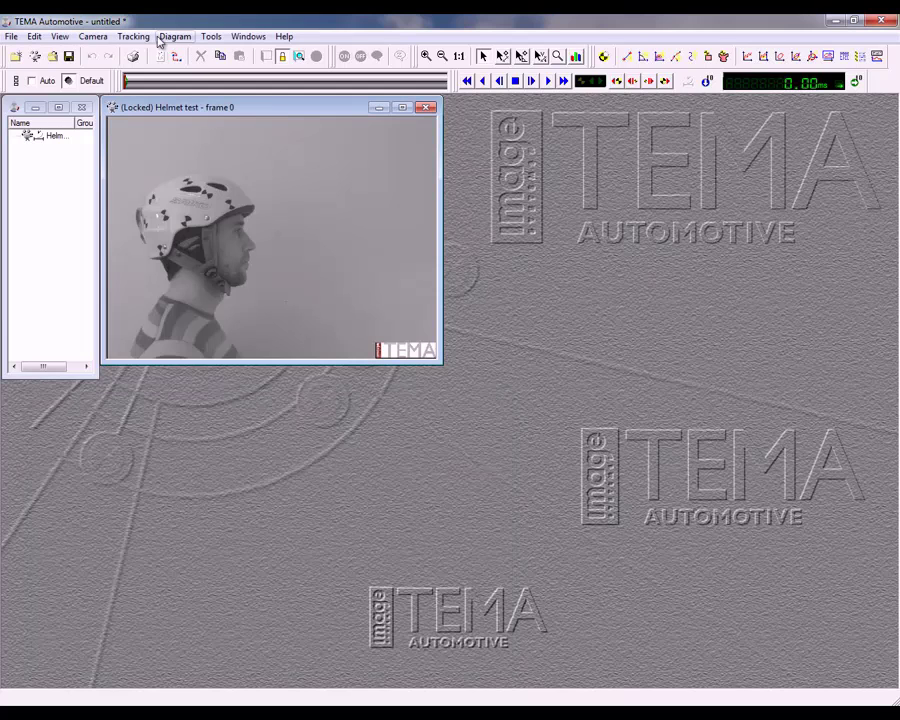
Import target points 100–107 as 3D coordinates from Helmet- IS Test.trg
{"action": "left_click", "coordinate": [93, 36]}
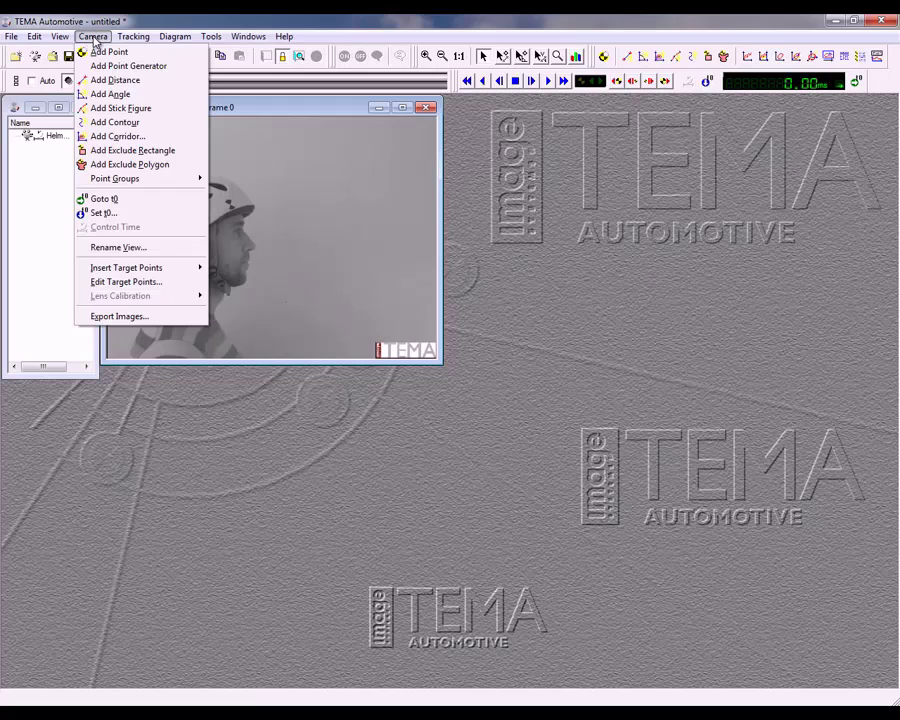
{"action": "mouse_move", "coordinate": [126, 268]}
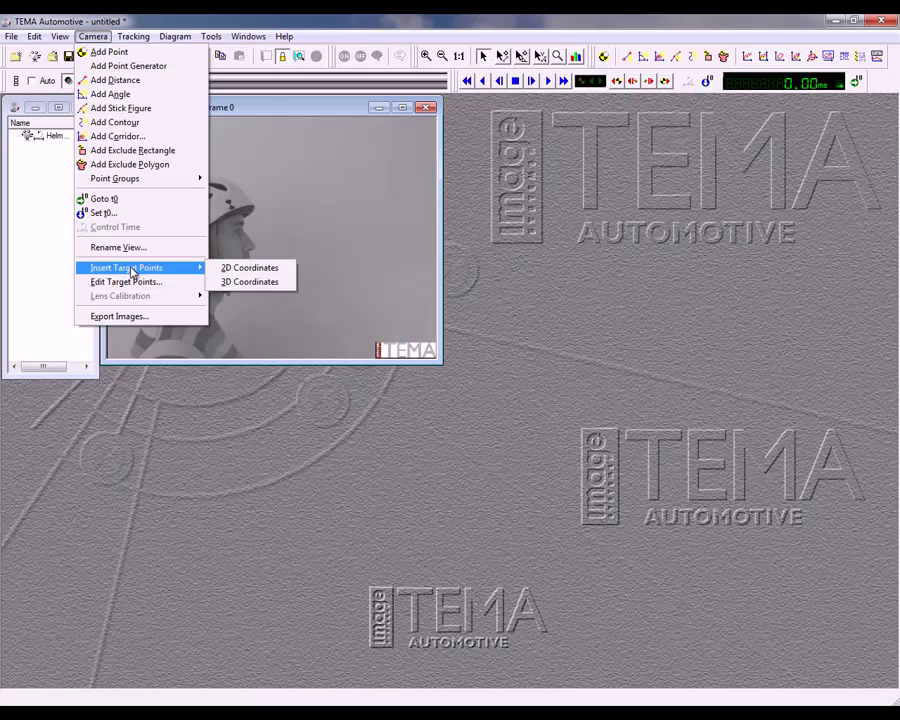
{"action": "left_click", "coordinate": [242, 284]}
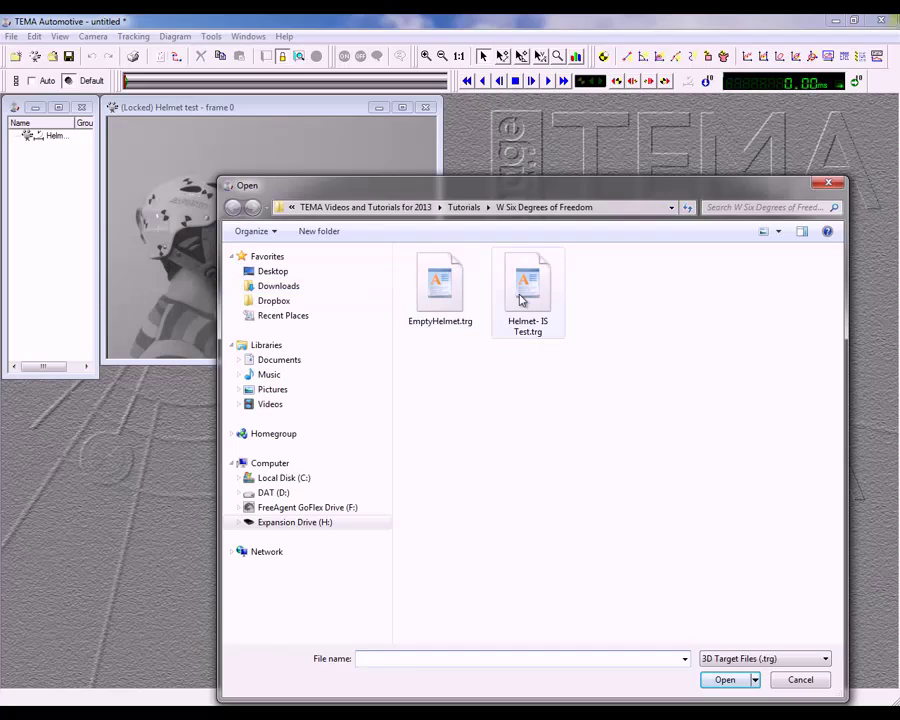
{"action": "left_click", "coordinate": [527, 299]}
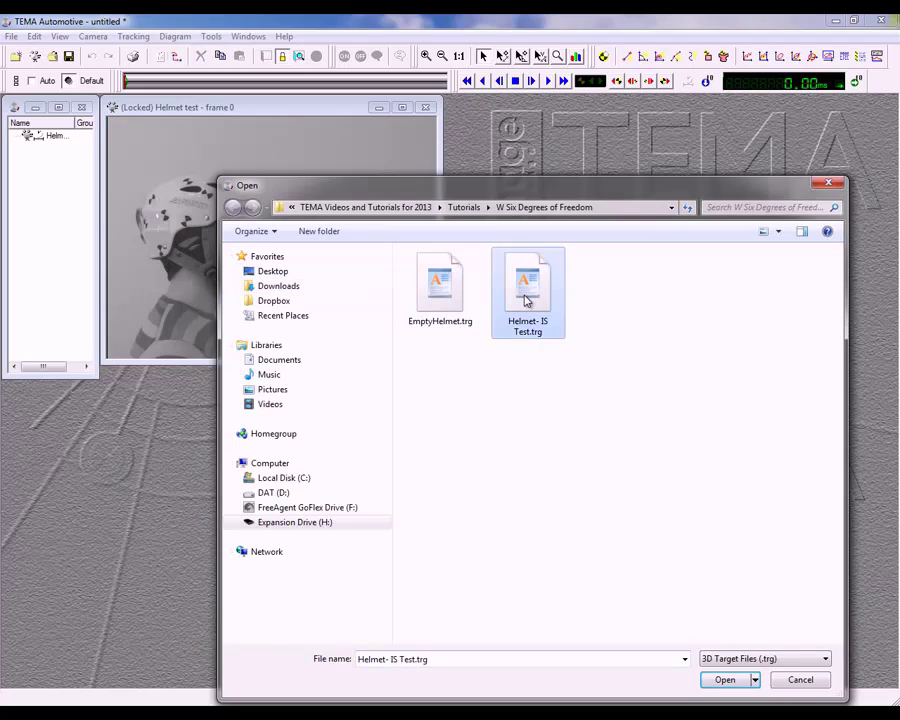
{"action": "left_click", "coordinate": [724, 680]}
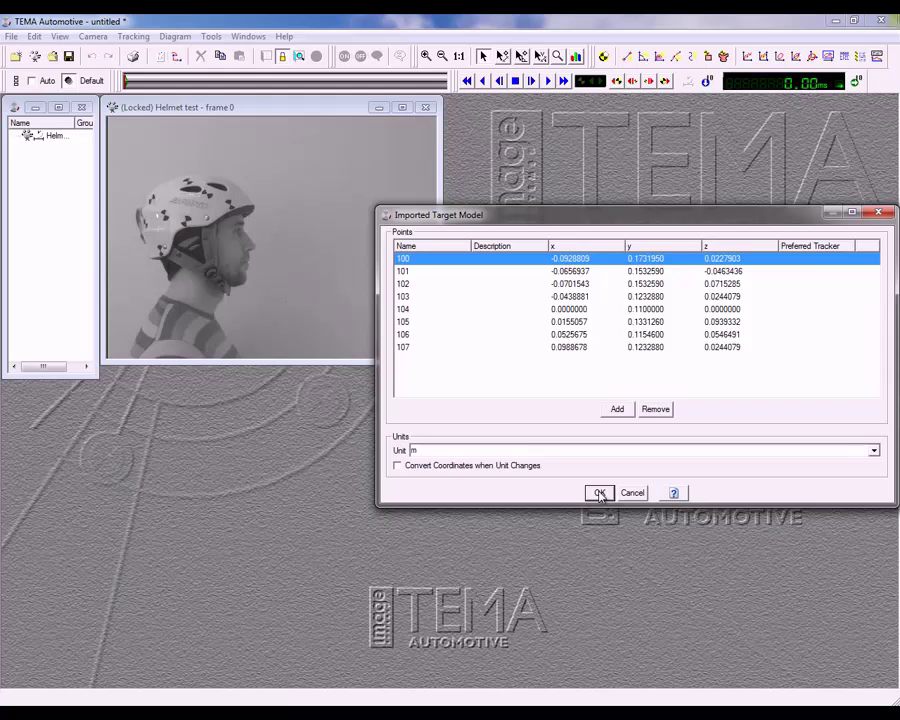
{"action": "left_click", "coordinate": [600, 494]}
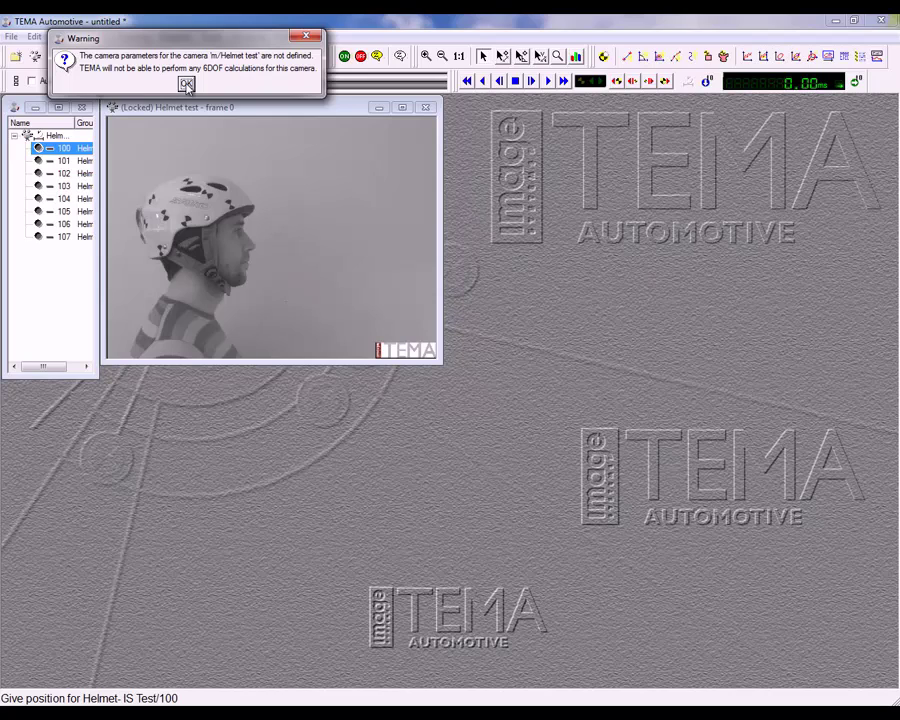
Dismiss the camera warning and enable Helmet test camera parameters, selecting the focal length for 35 mm
{"action": "left_click", "coordinate": [186, 83]}
{"action": "right_click", "coordinate": [287, 240]}
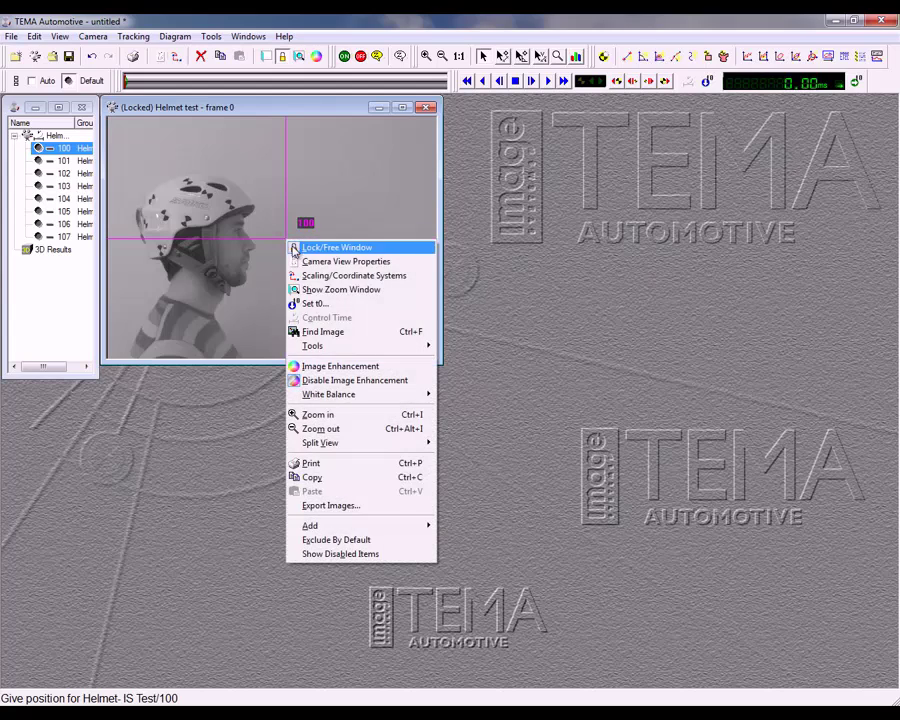
{"action": "left_click", "coordinate": [340, 261]}
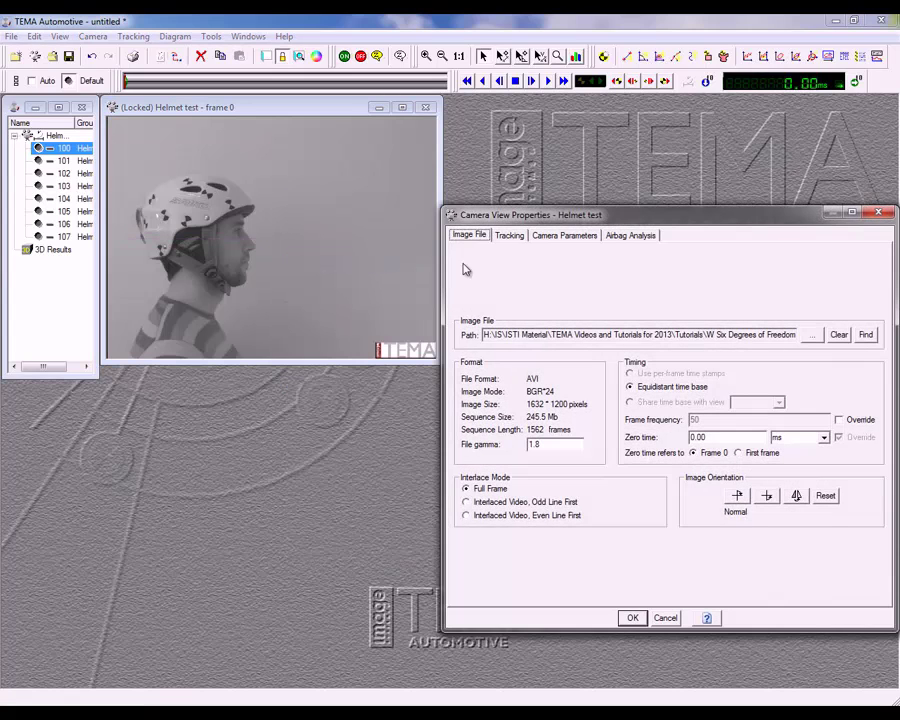
{"action": "left_click", "coordinate": [563, 236]}
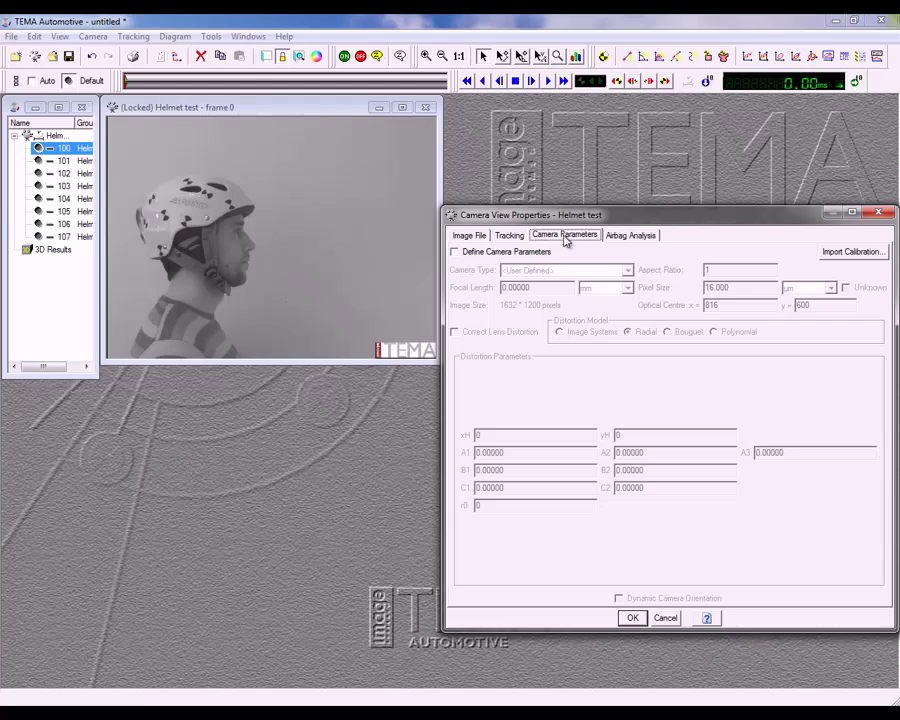
{"action": "left_click", "coordinate": [454, 252]}
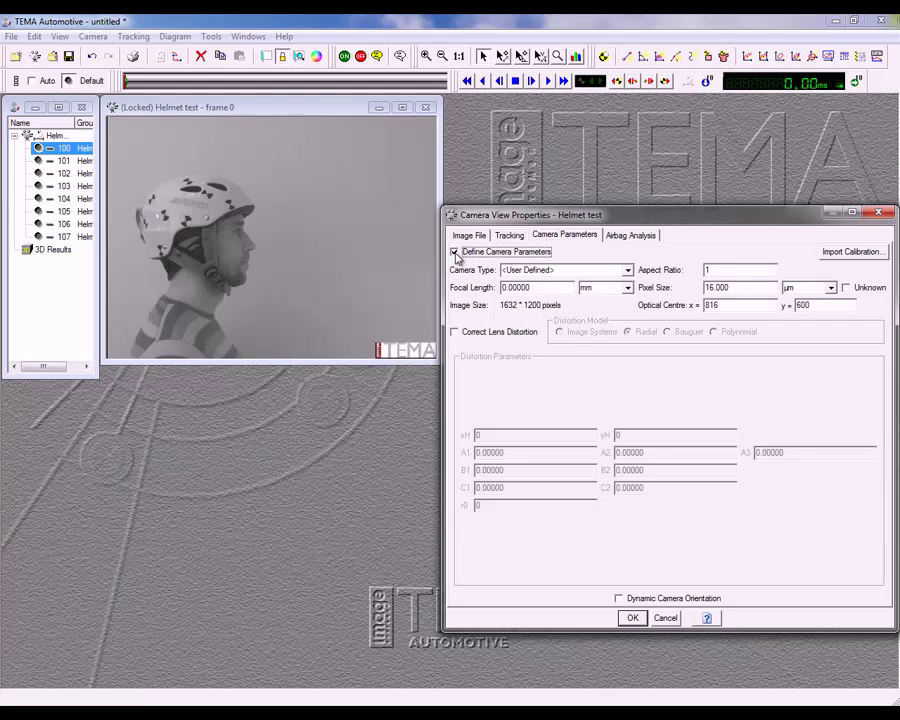
{"action": "left_click_drag", "start_coordinate": [537, 289], "coordinate": [491, 290]}
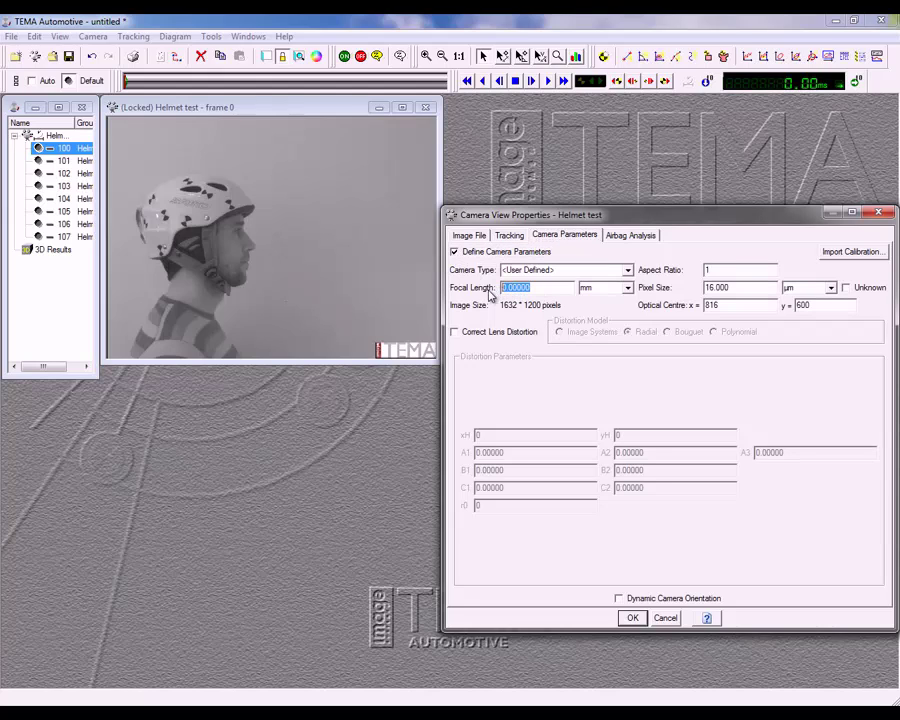
{"action": "type", "text": "35"}
Confirm the camera settings, place points 100, 101 and 102 on their helmet markers, and start tracking
{"action": "left_click", "coordinate": [632, 618]}
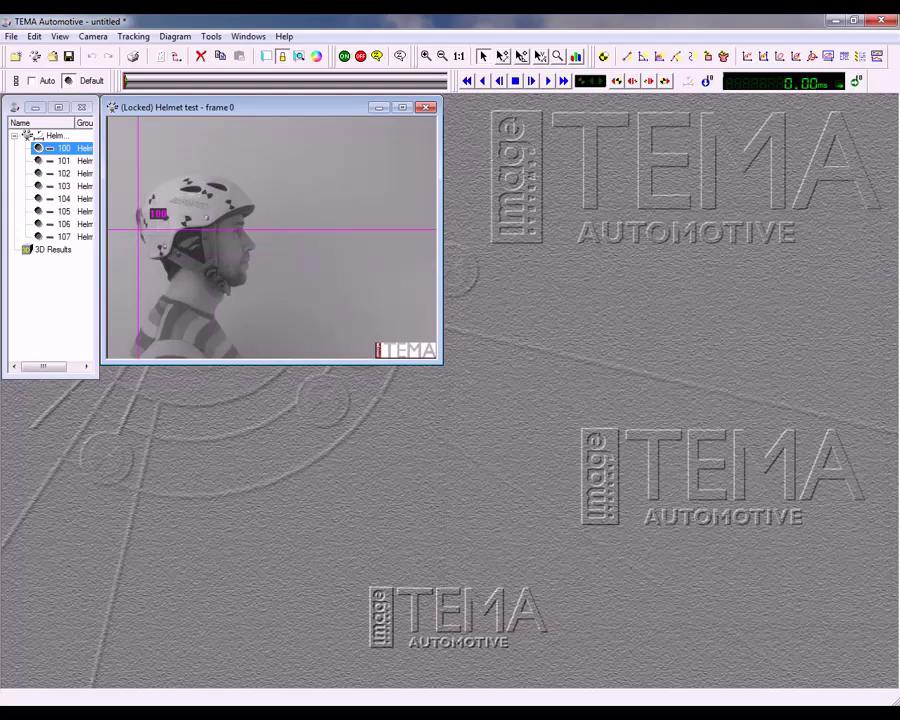
{"action": "left_click", "coordinate": [143, 225]}
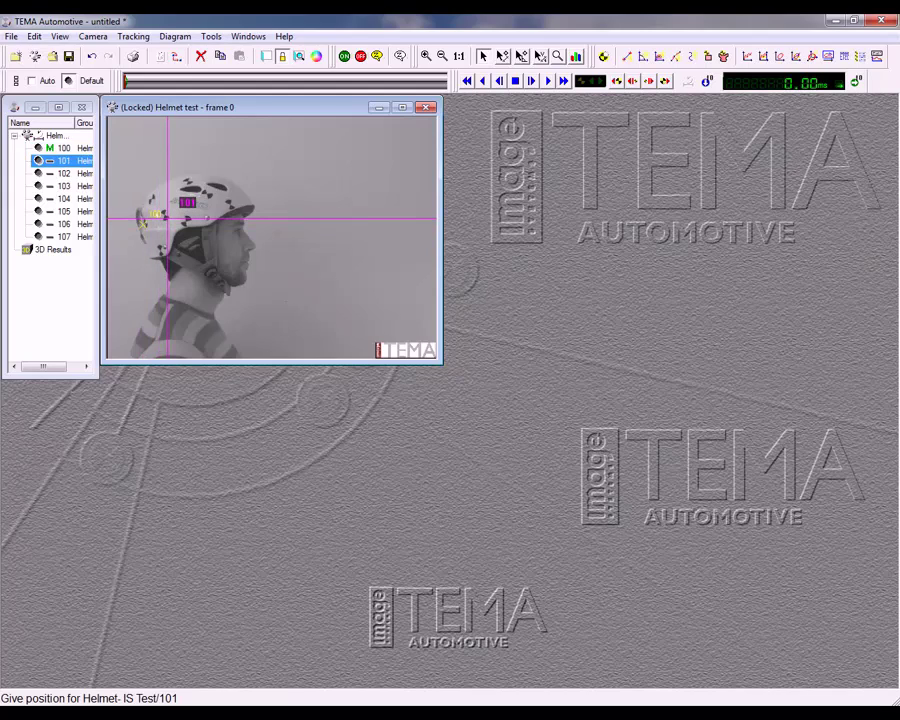
{"action": "left_click", "coordinate": [160, 214]}
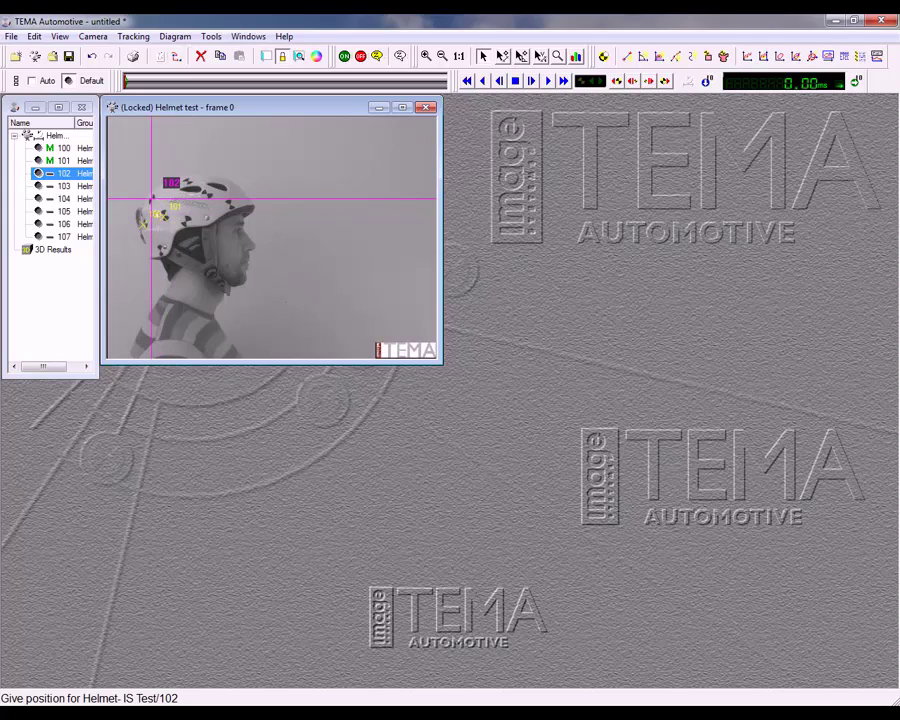
{"action": "left_click", "coordinate": [157, 195]}
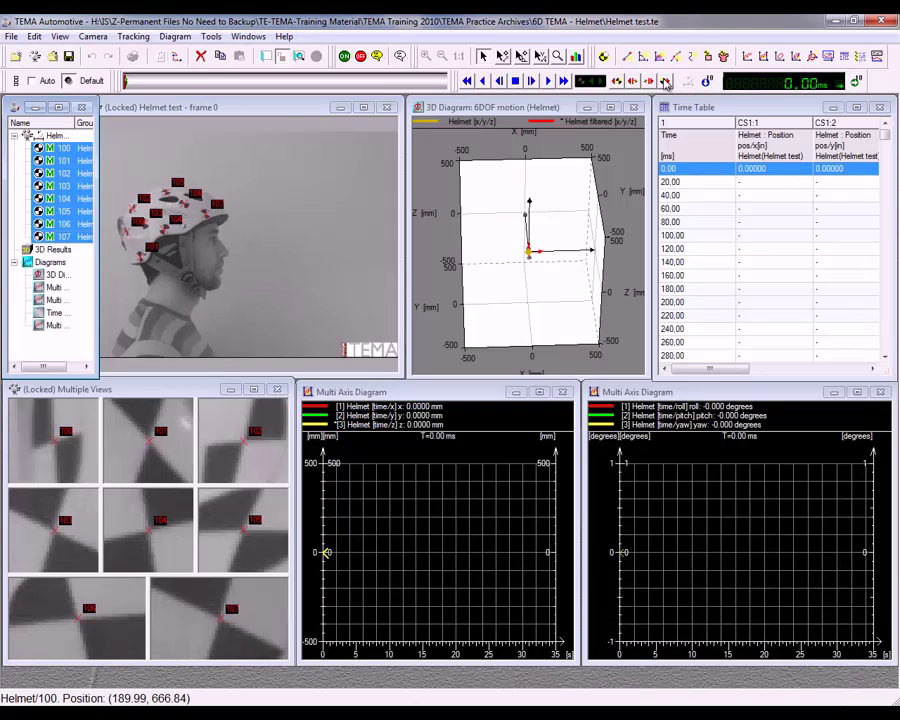
{"action": "left_click", "coordinate": [666, 82]}
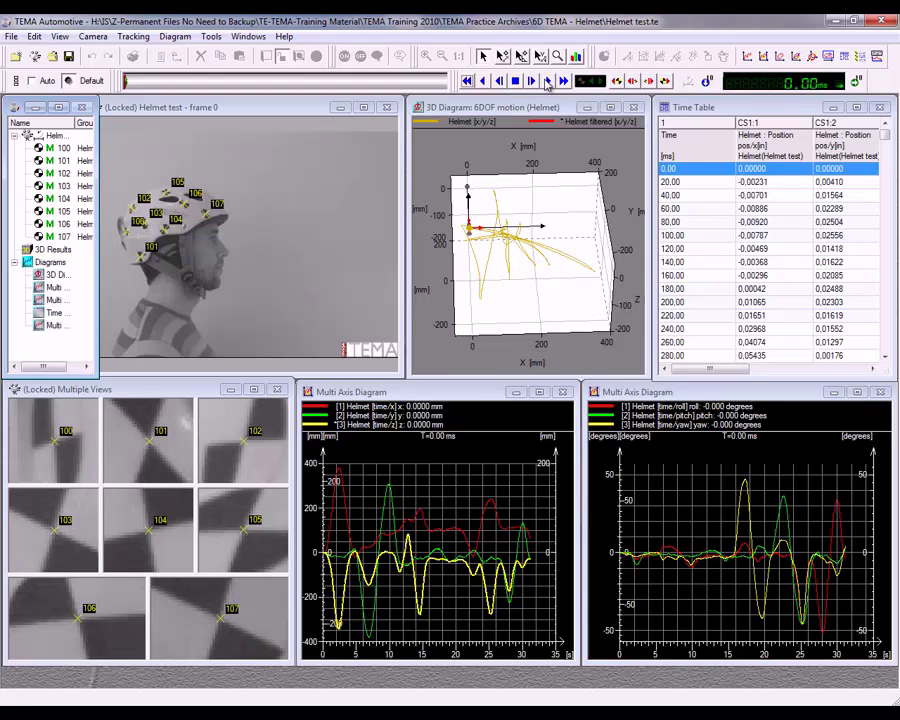
Play the tracked helmet sequence forward to review the 6DOF results
{"action": "left_click", "coordinate": [547, 82]}
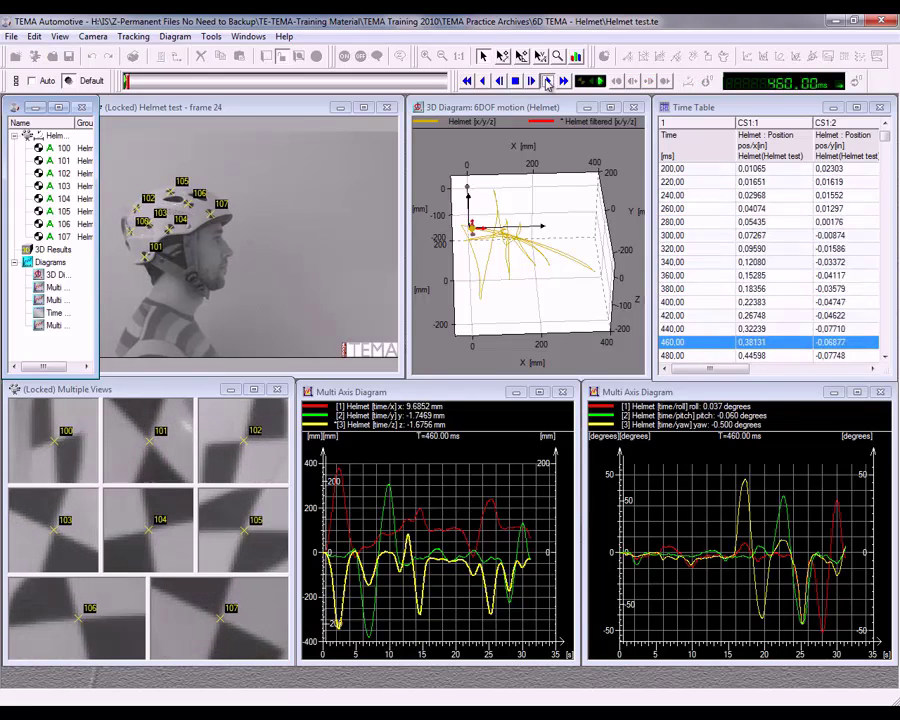